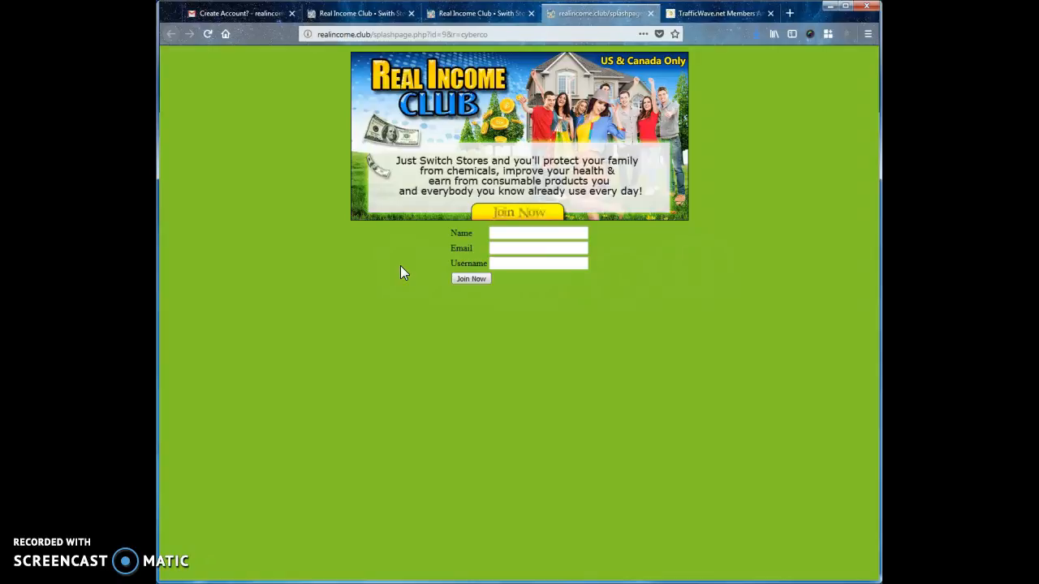
Step: Switch to the TrafficWave.net back office and start creating a new AutoResponder campaign
left_click(366, 259)
left_click(531, 307)
left_click(710, 13)
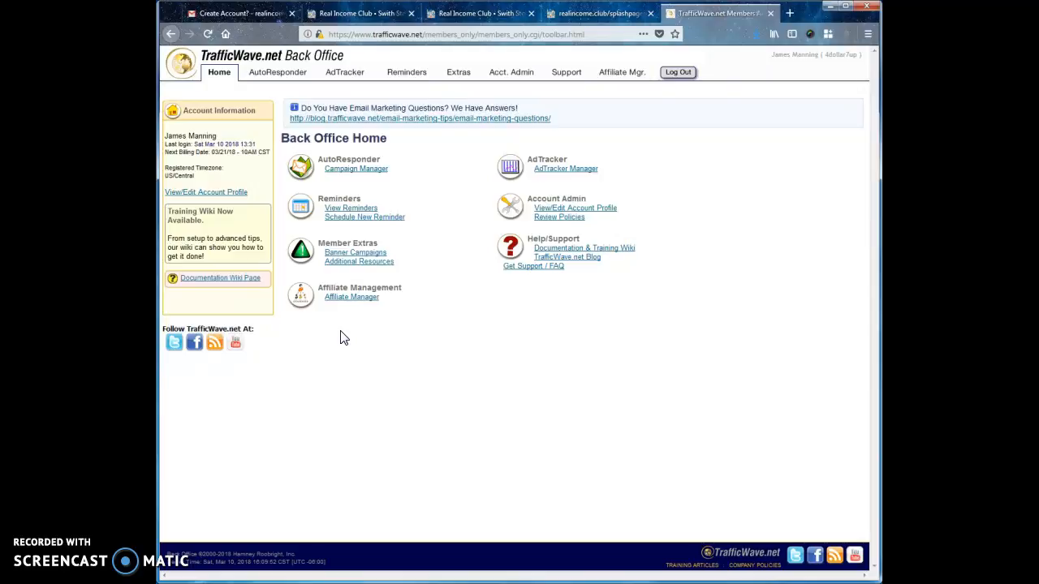
mouse_move(290, 76)
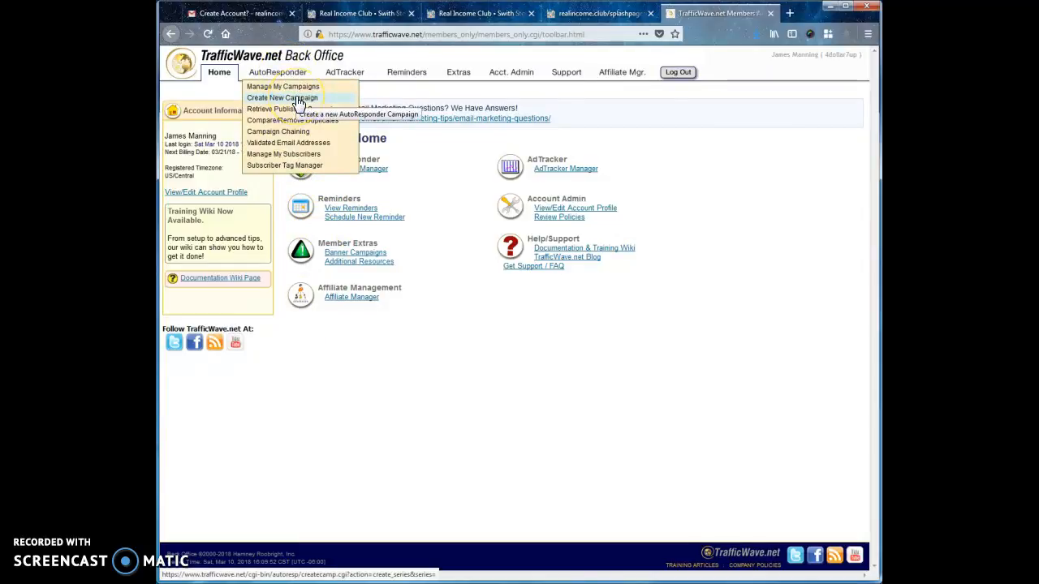
left_click(299, 98)
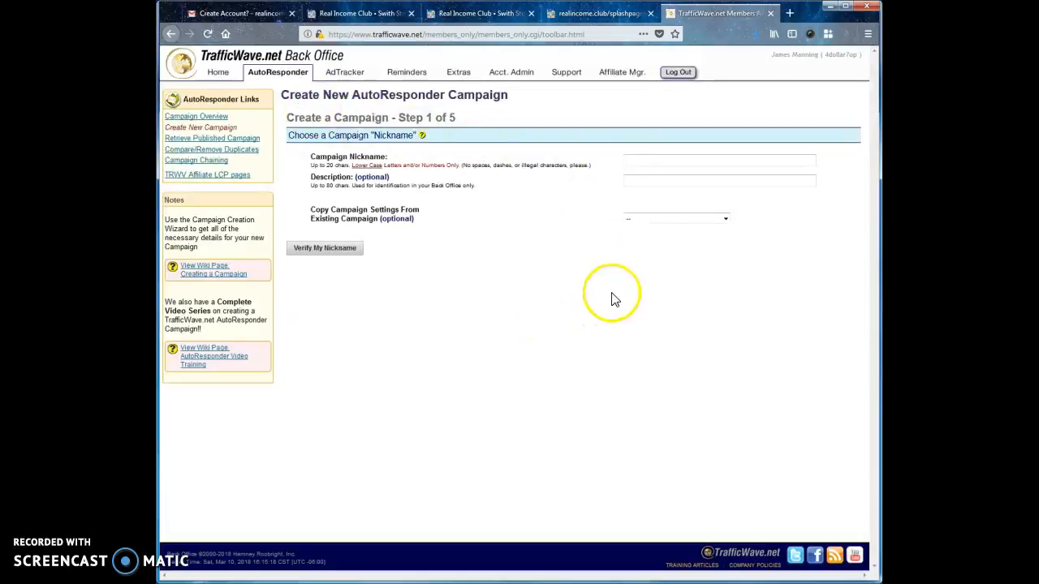
Step: Set the campaign nickname to realincomepage and the description to Real Income Club, and verify the nickname
left_click(646, 162)
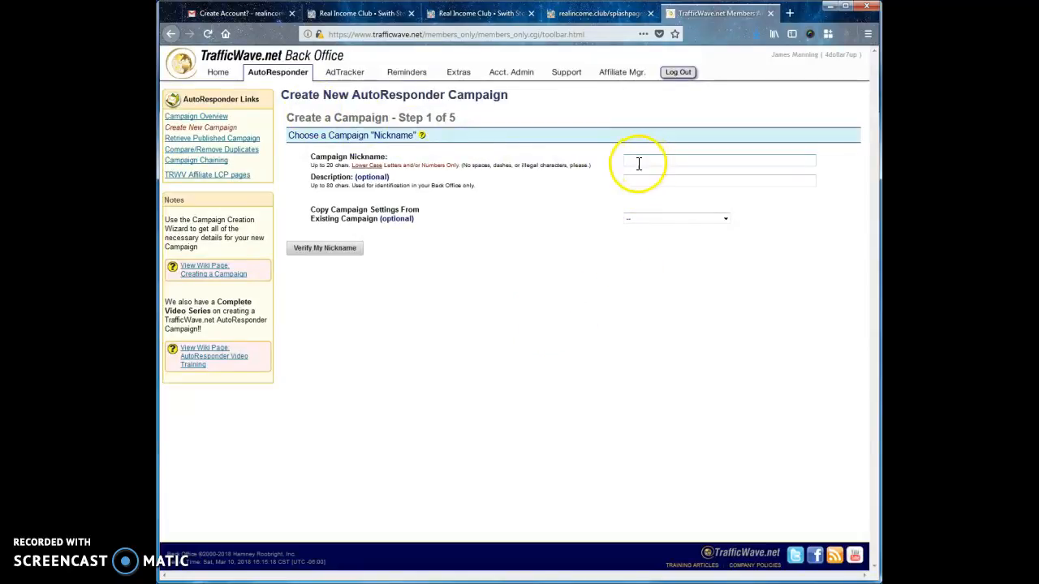
left_click(638, 161)
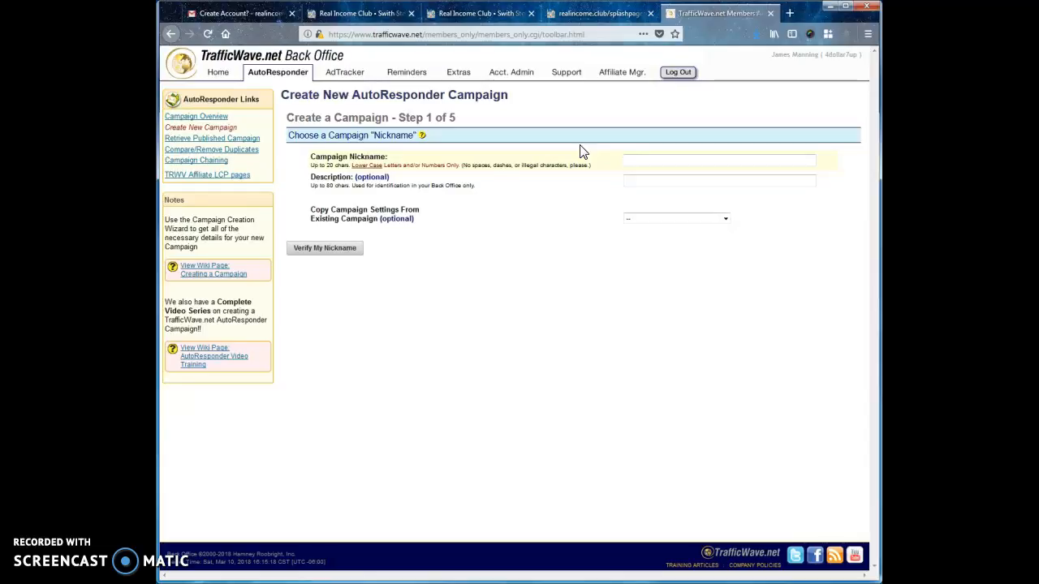
type("realincomepage")
key("Tab")
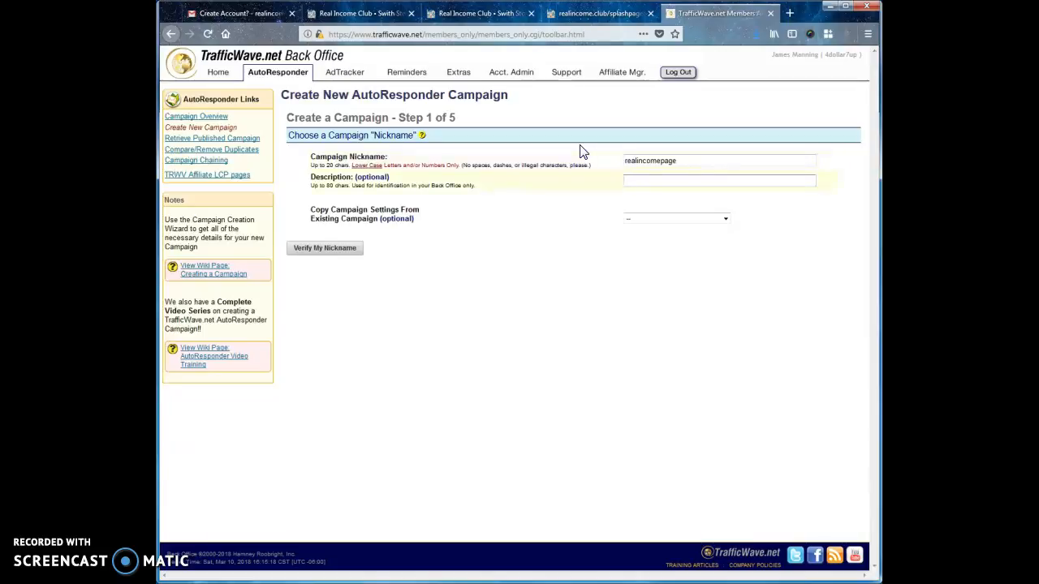
type("Real Income Club")
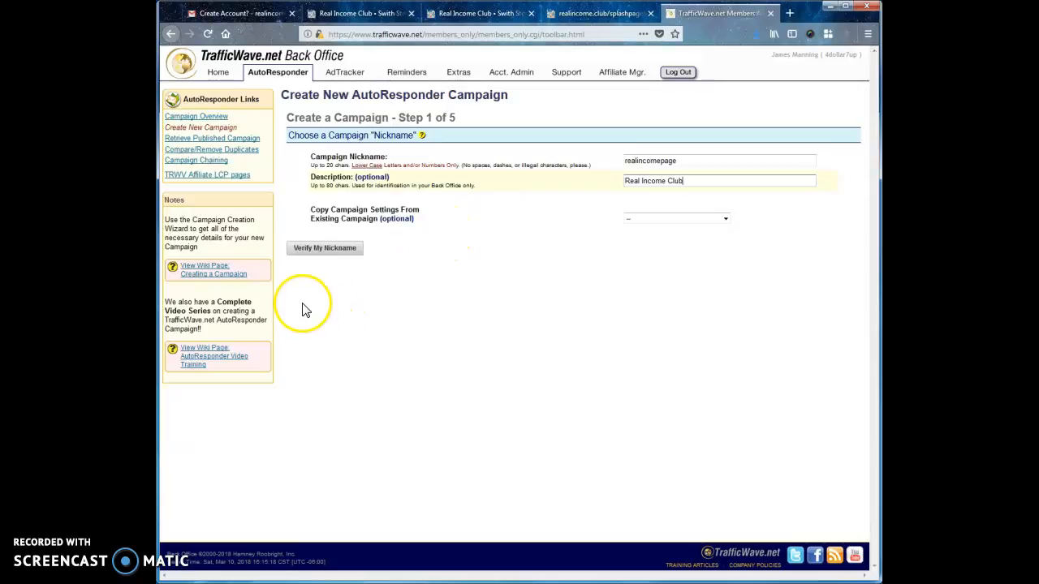
left_click(312, 258)
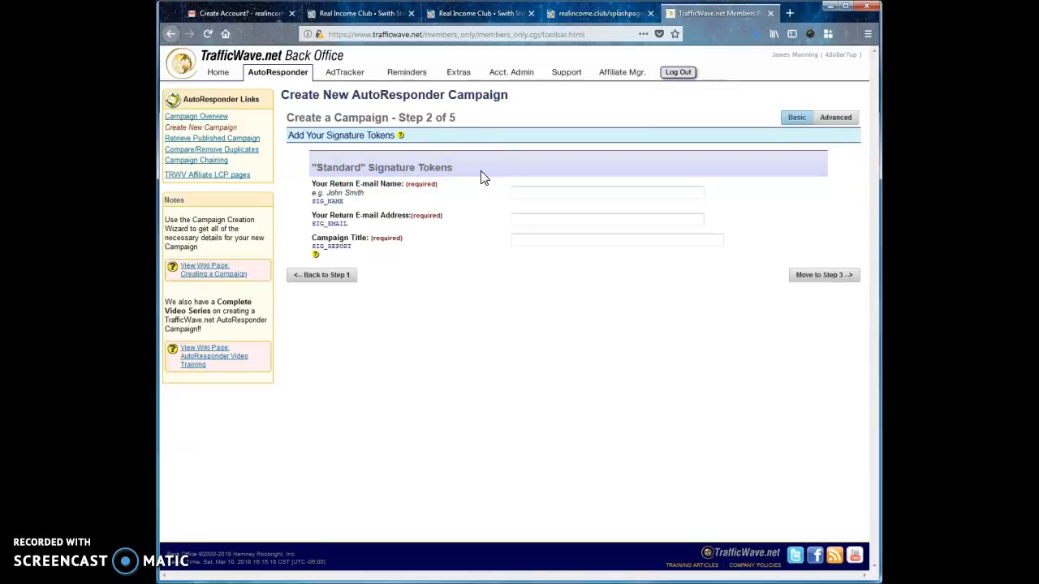
Step: Fill in the return e-mail name and address, set the campaign title to Real Income Club, and submit the signature tokens
left_click(519, 193)
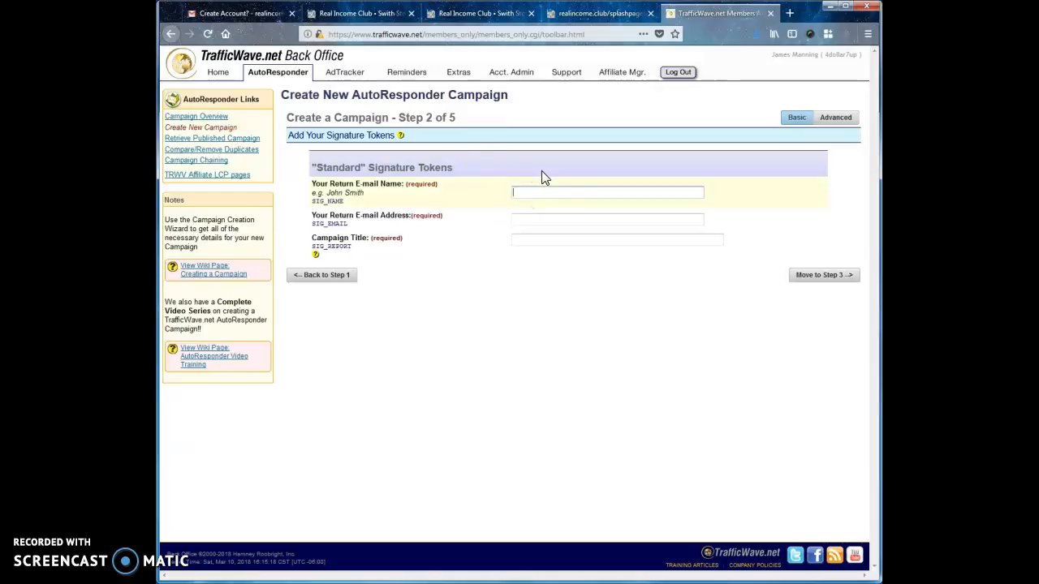
type("James Manning")
key("Tab")
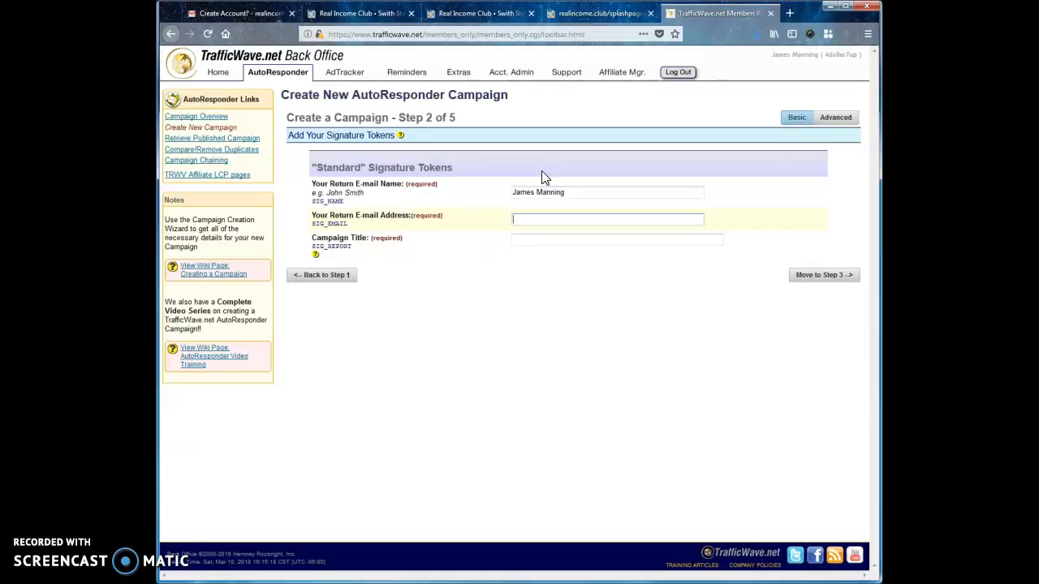
type("james")
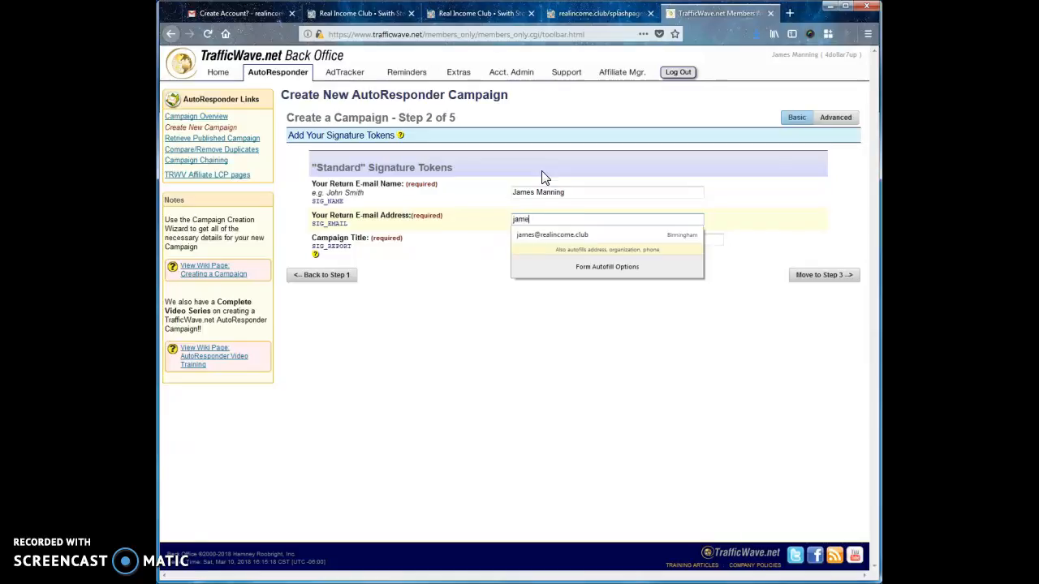
left_click(553, 235)
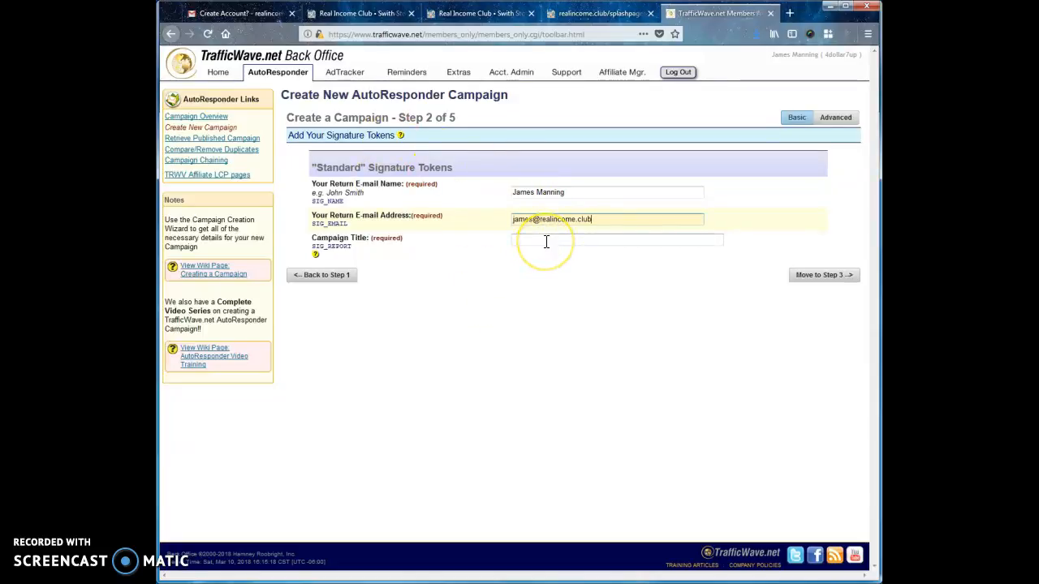
left_click(546, 241)
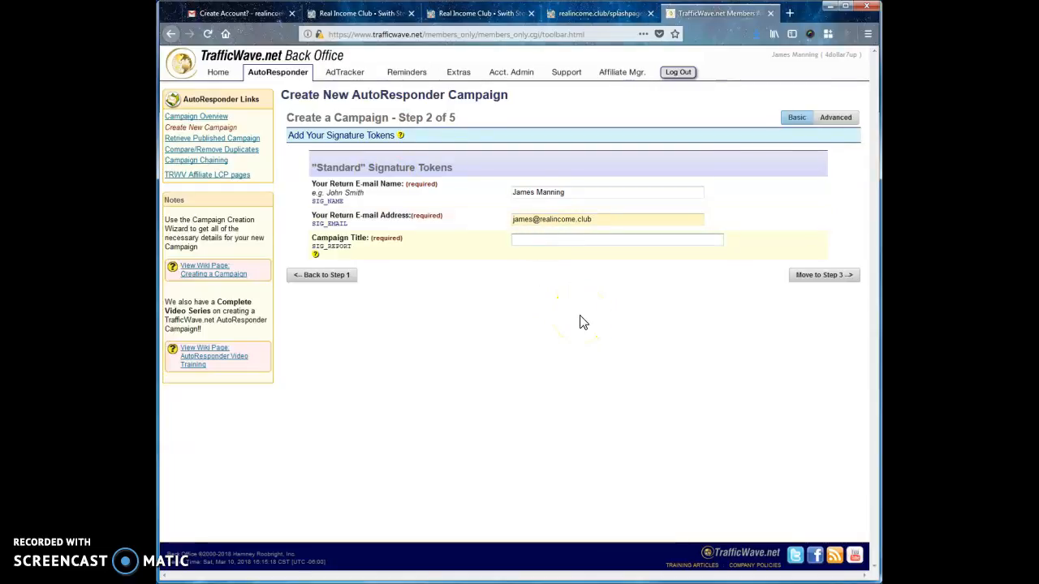
type("Real Income Club")
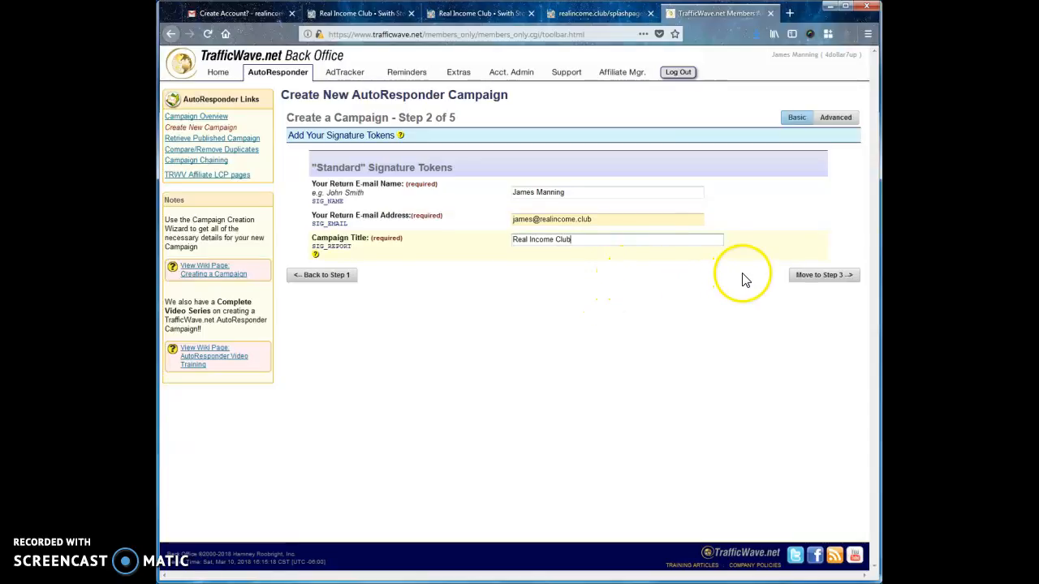
left_click(821, 280)
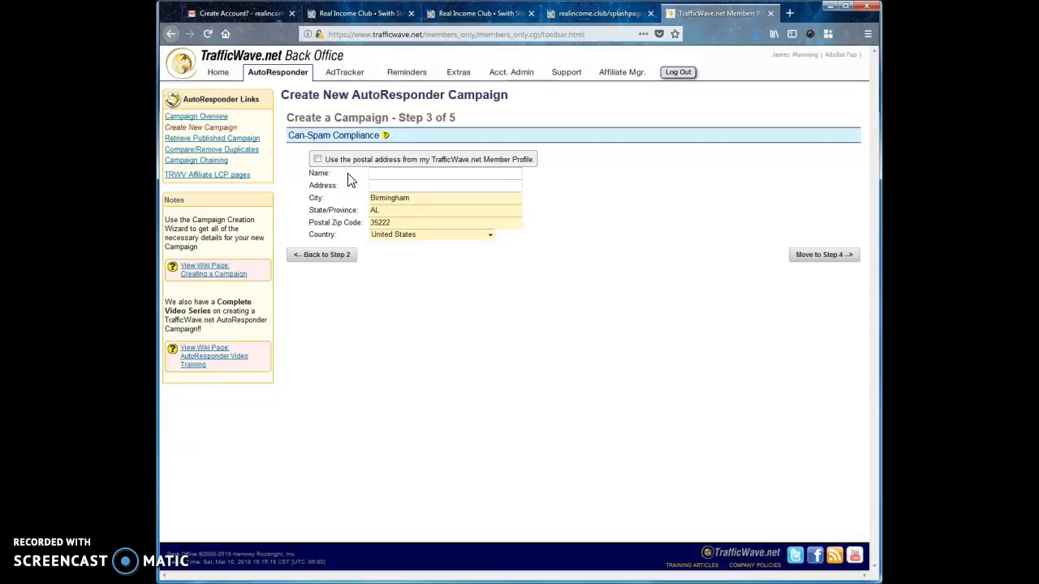
Step: Use the member profile's postal address for Can-Spam compliance and accept the single Name field and Email Address as the collected data
left_click(319, 161)
left_click(819, 254)
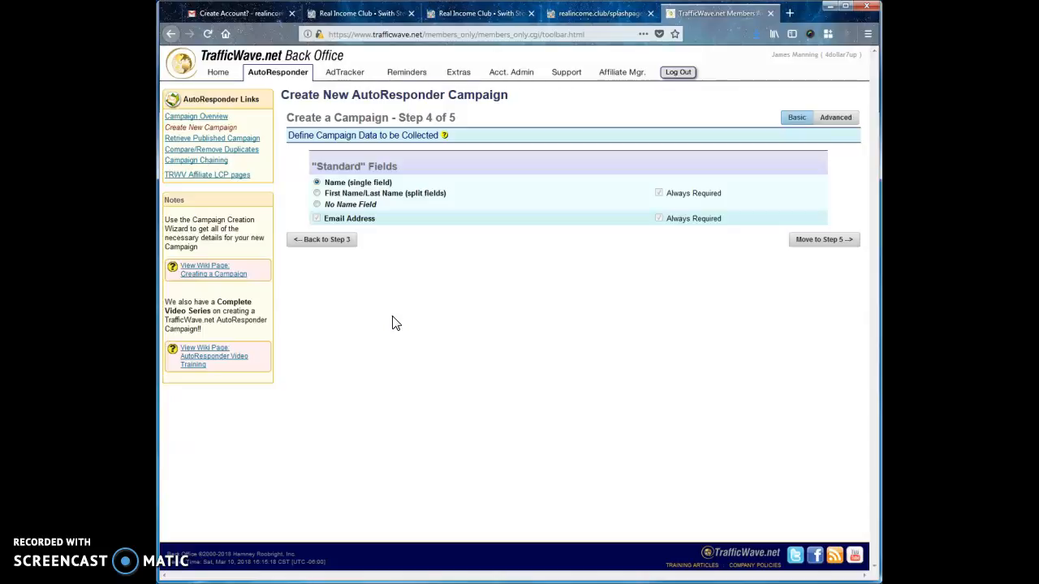
left_click(602, 14)
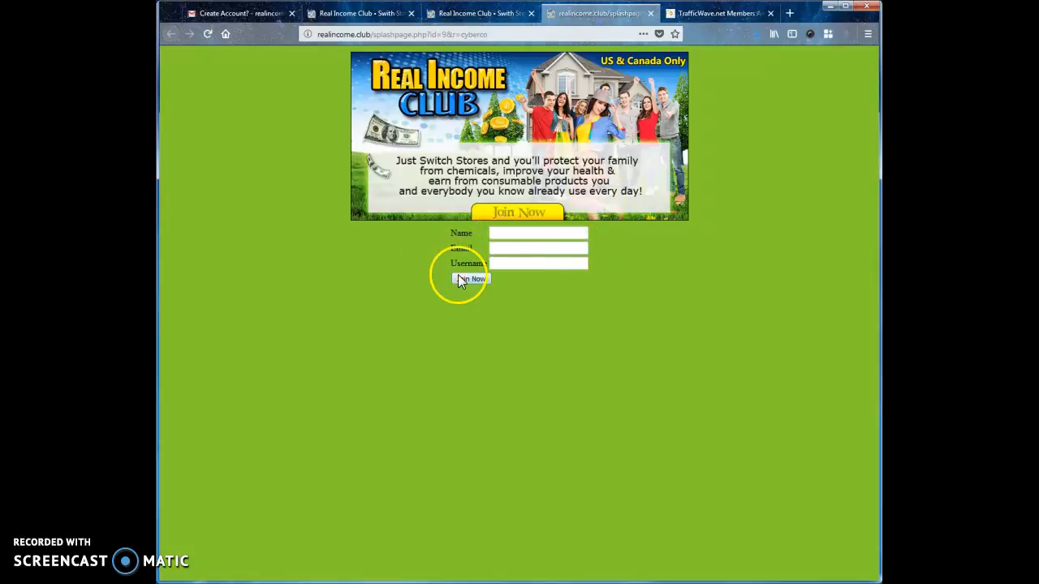
left_click(721, 13)
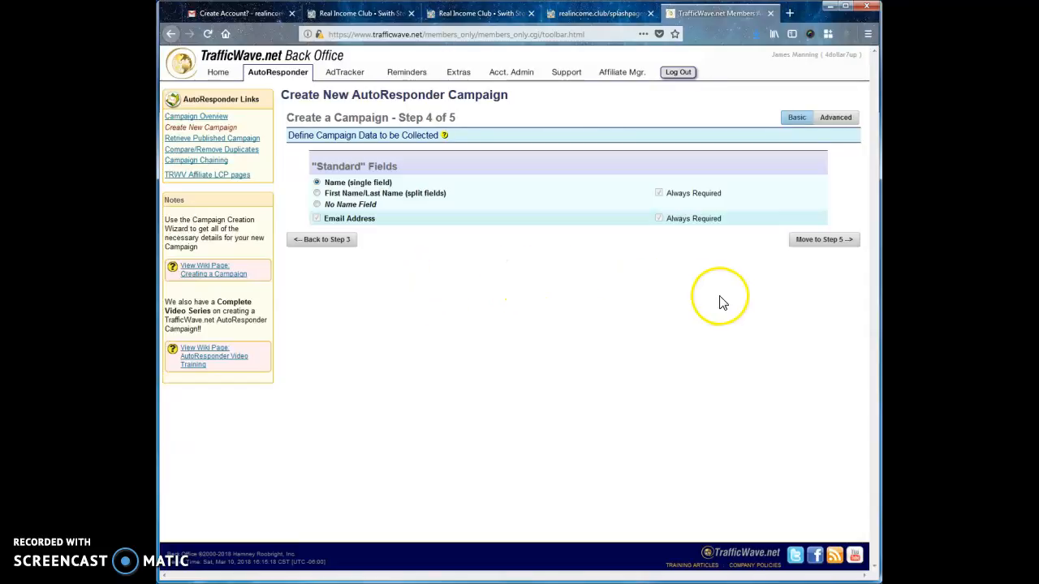
left_click(825, 243)
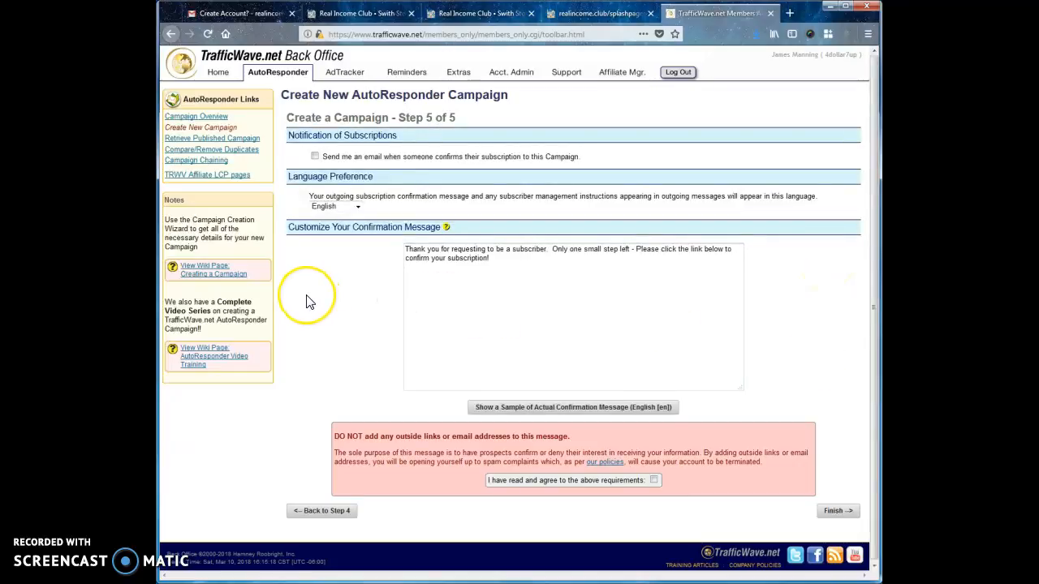
Step: Enable e-mail notification of confirmed subscriptions, agree to the confirmation message requirements, and finish creating the campaign
left_click(313, 158)
left_click(421, 306)
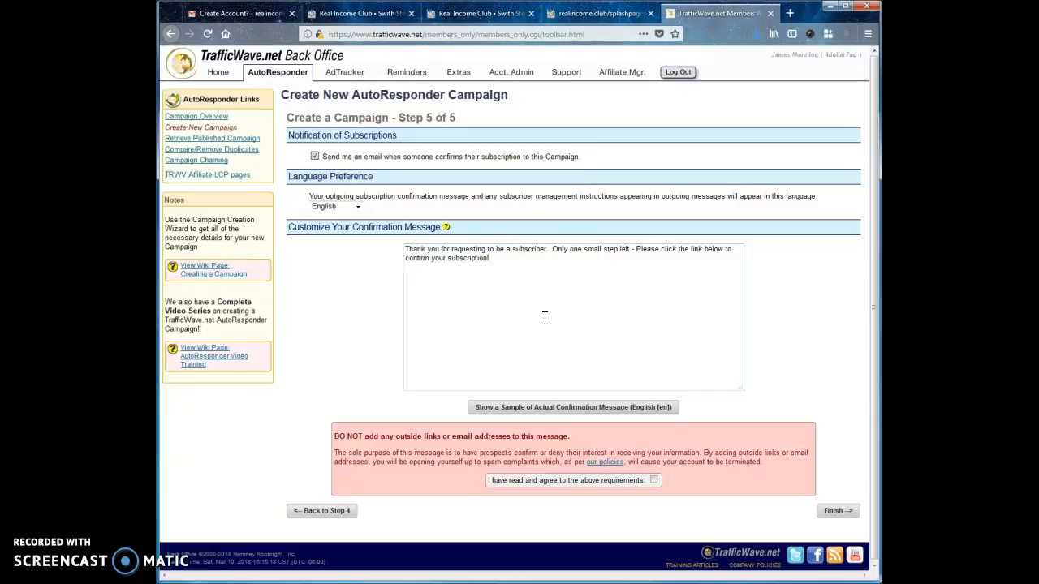
left_click(730, 349)
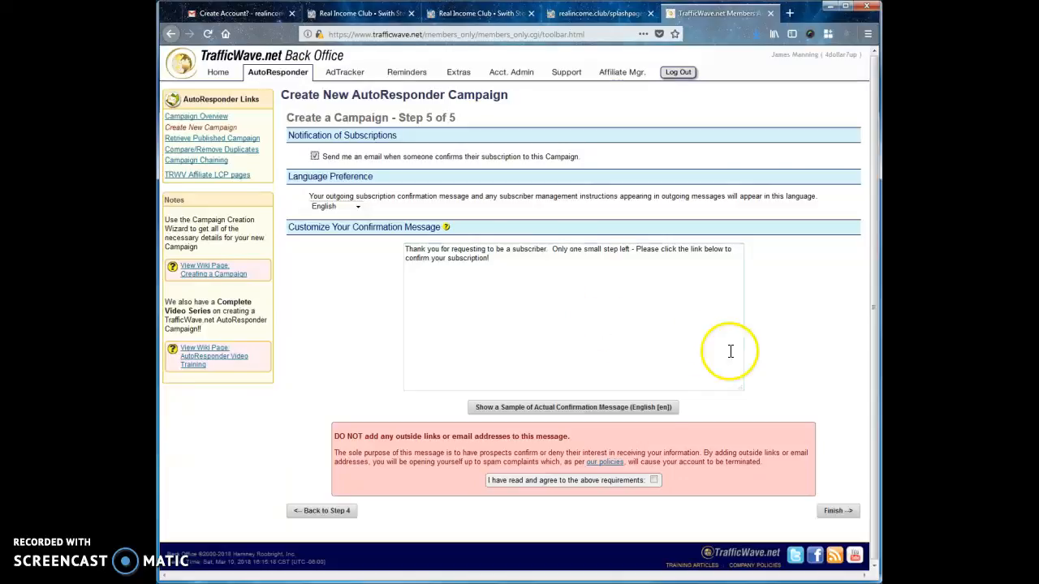
left_click(777, 373)
left_click_drag(690, 499, 650, 500)
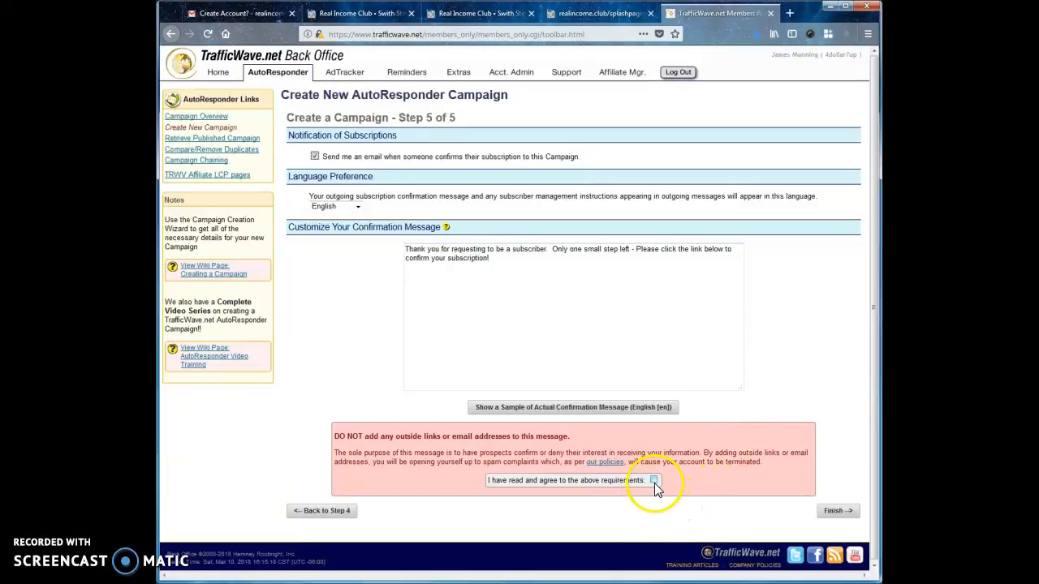
left_click(654, 480)
left_click(835, 510)
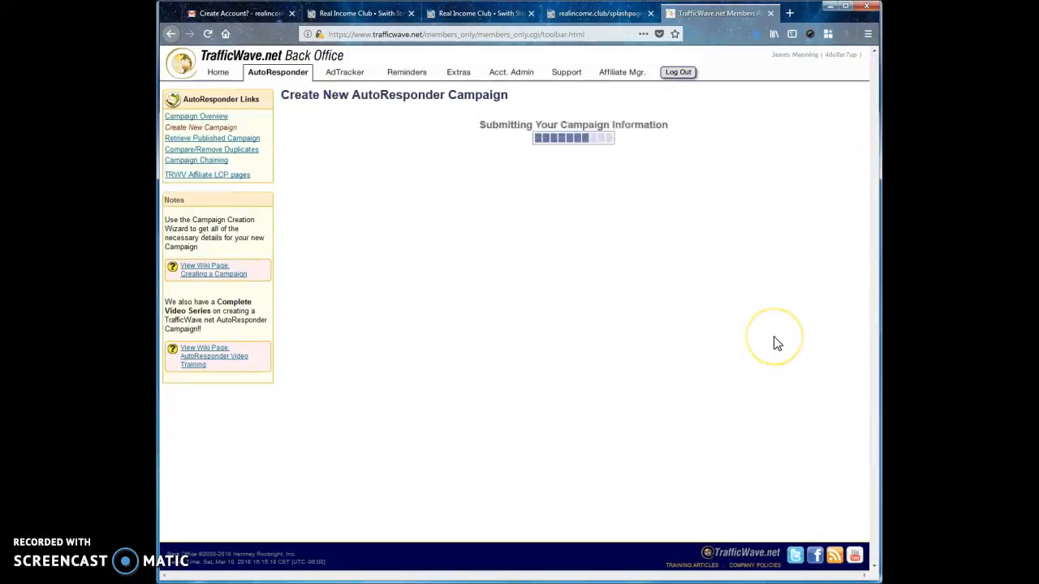